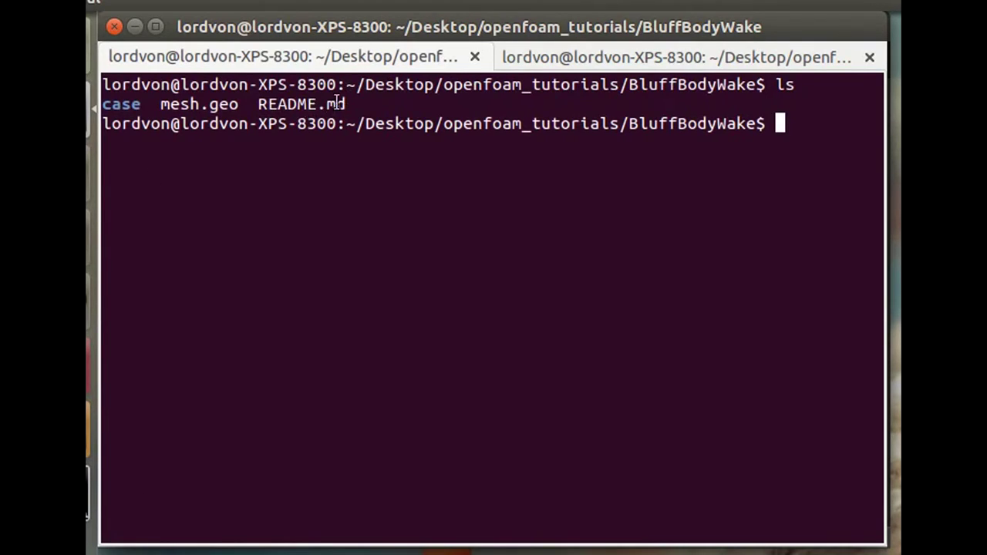
# - Run ls again in BluffBodyWake to list case, mesh.geo and README.md
pyautogui.moveTo(349, 104); pyautogui.dragTo(241, 105)
pyautogui.click(167, 103)
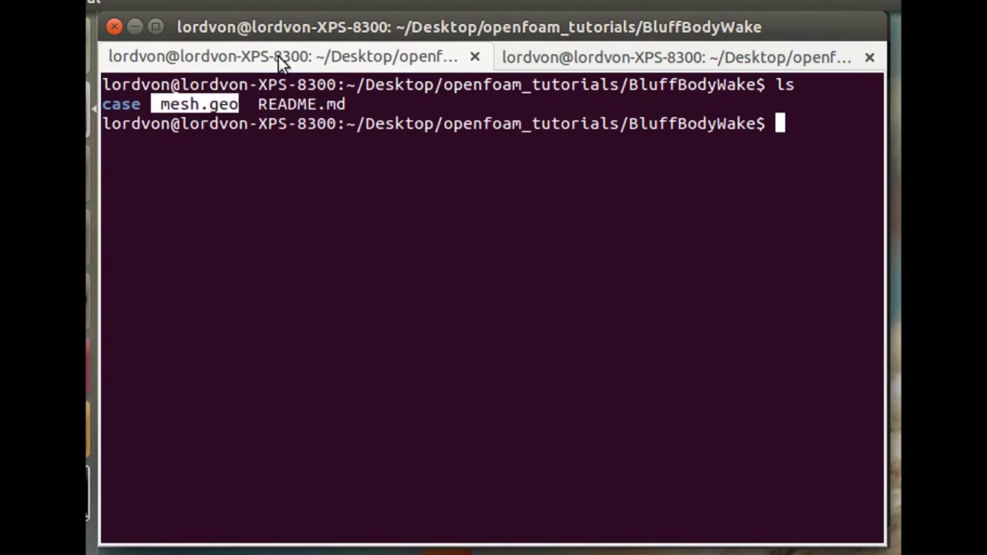
pyautogui.doubleClick(127, 104)
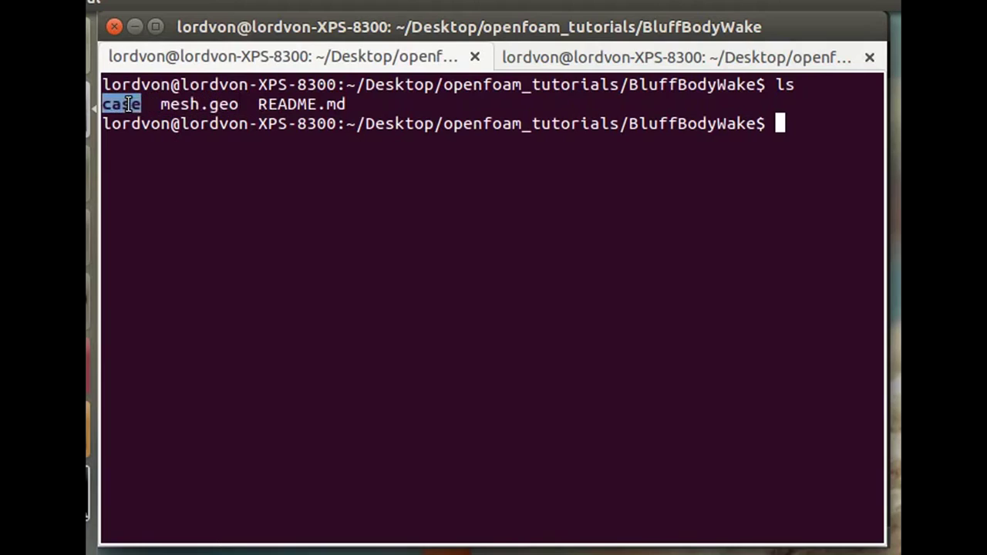
pyautogui.click(746, 122)
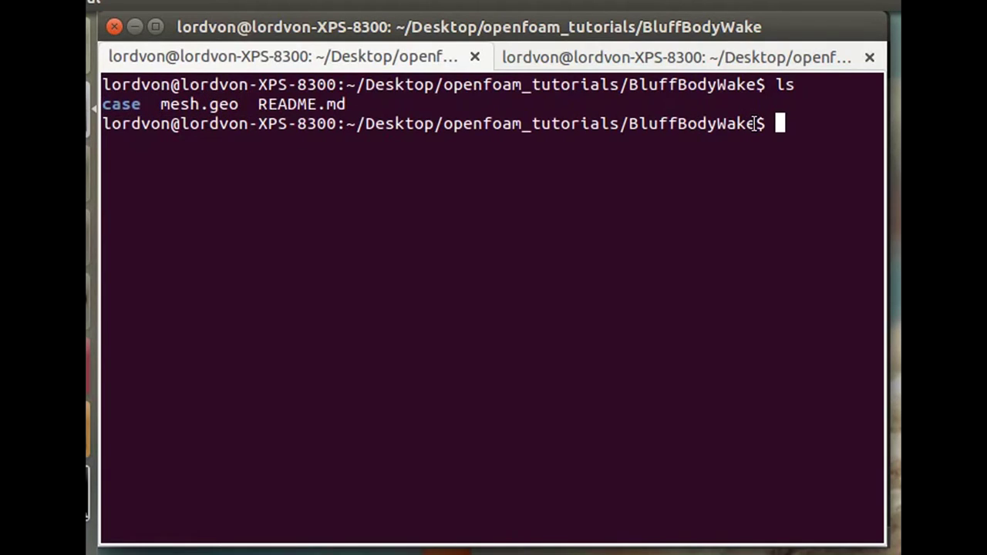
pyautogui.write('ls')
pyautogui.press('Return')
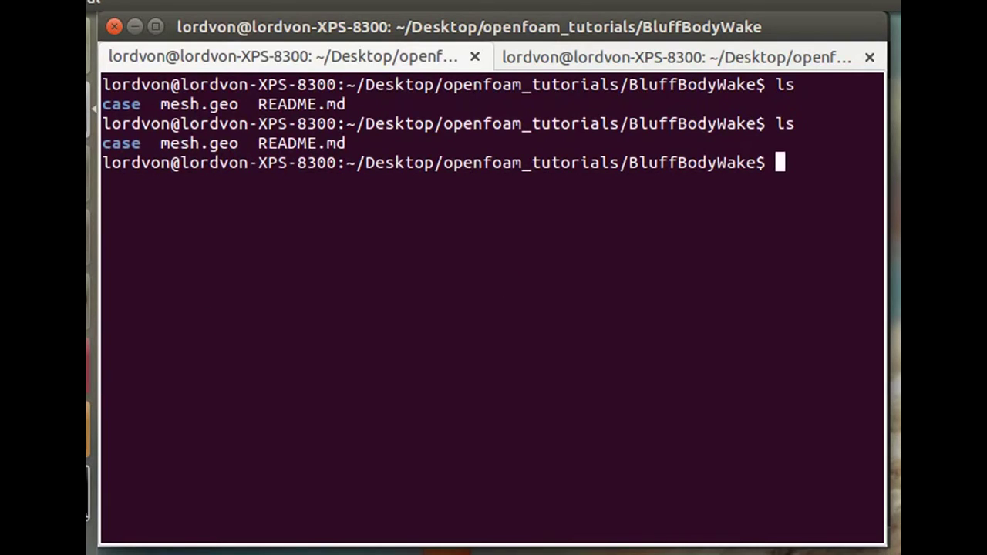
# - Bring up mesh.geo in Gmsh, zoom in on the two rectangular bodies and expand the Mesh module
pyautogui.click(88, 493)
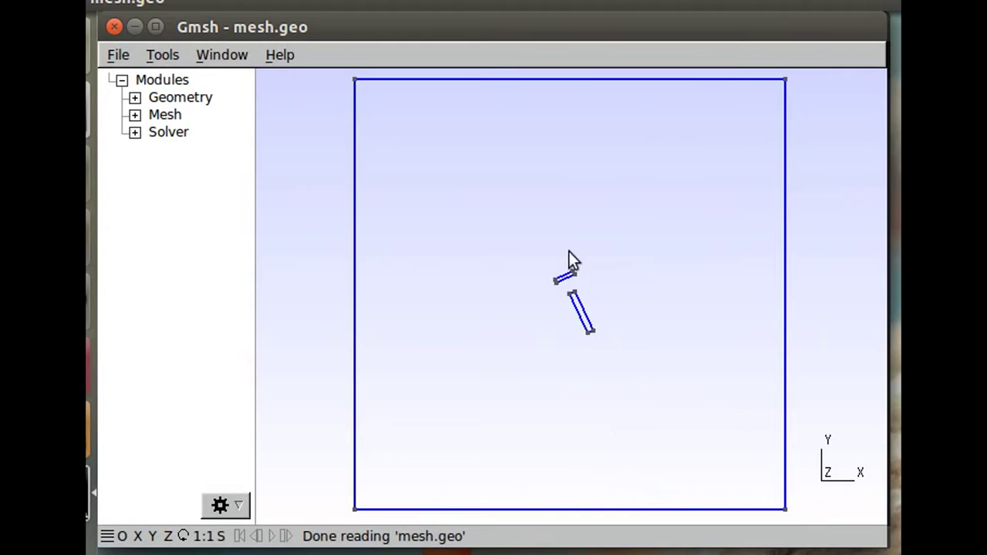
pyautogui.scroll(10, 562, 307)
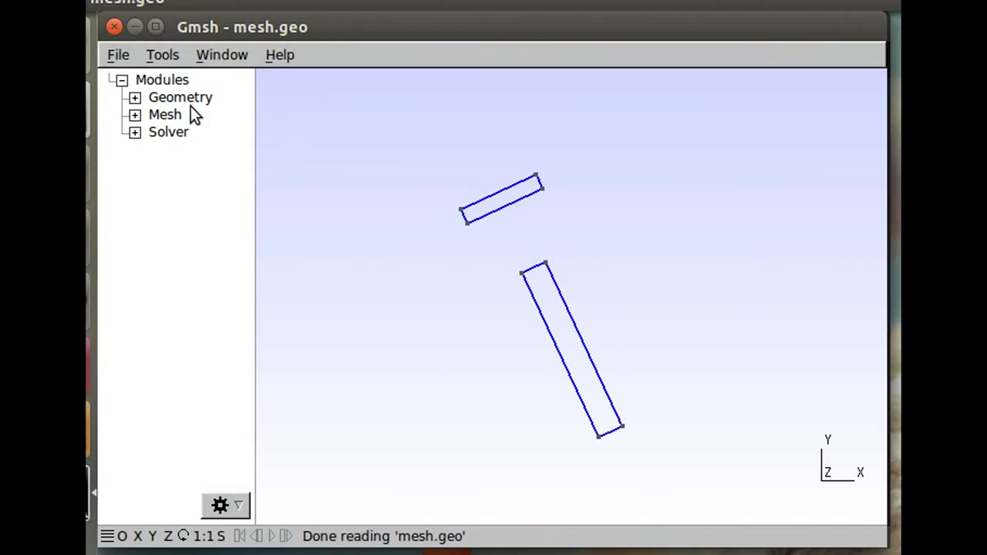
pyautogui.click(133, 116)
# - Generate the 3D mesh of mesh.geo, densely refined around the two rectangular bodies
pyautogui.click(174, 182)
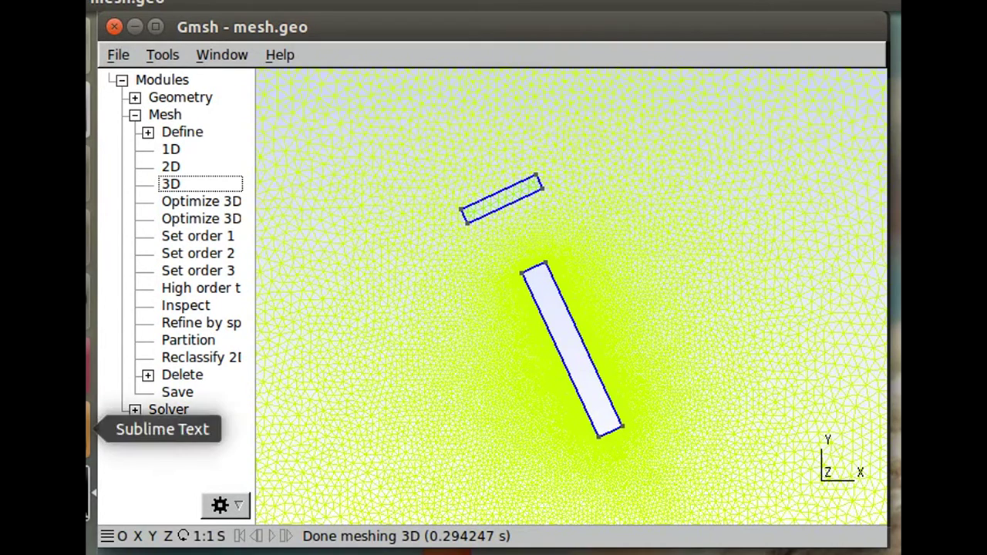
# - Mesh mesh.geo into test.msh with the gmsh command from README line 21
pyautogui.click(89, 430)
pyautogui.scroll(-3, 309, 268)
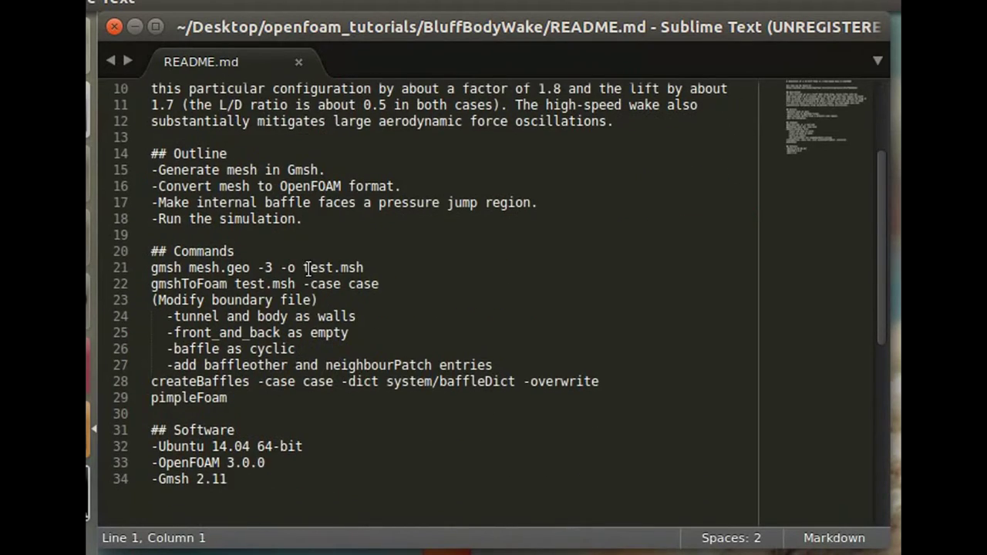
pyautogui.moveTo(372, 268); pyautogui.dragTo(162, 266)
pyautogui.hotkey('ctrl', 'c')
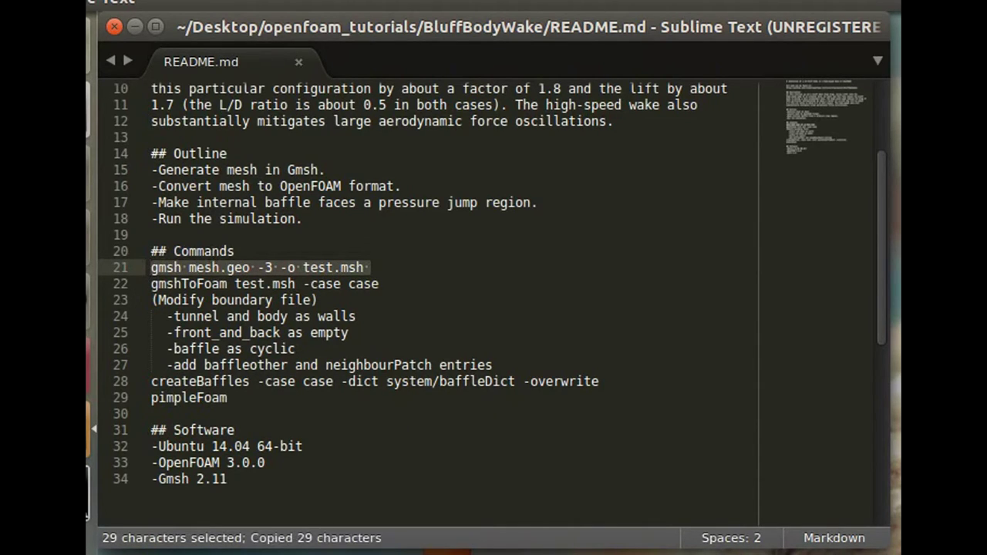
pyautogui.click(87, 103)
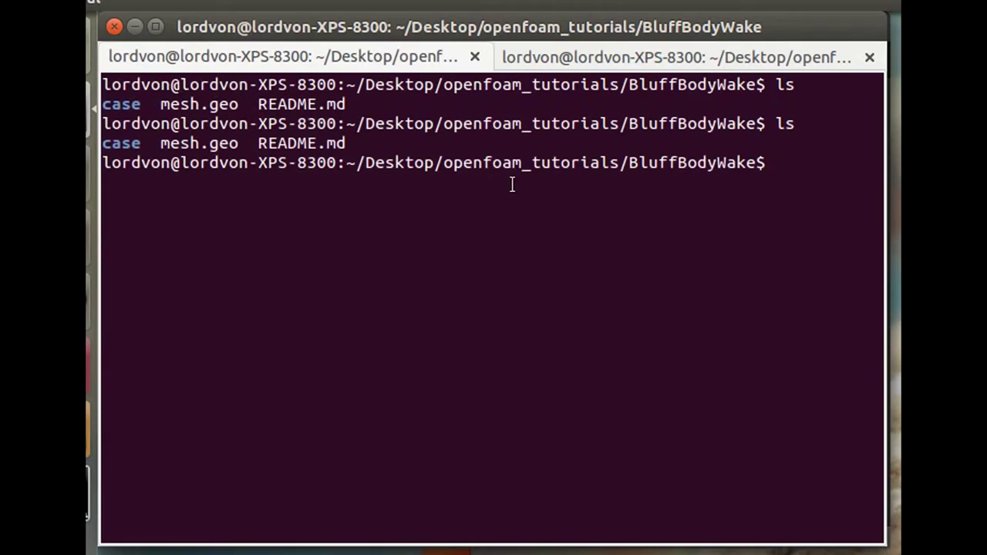
pyautogui.hotkey('ctrl', 'shift', 'v')
pyautogui.press('Return')
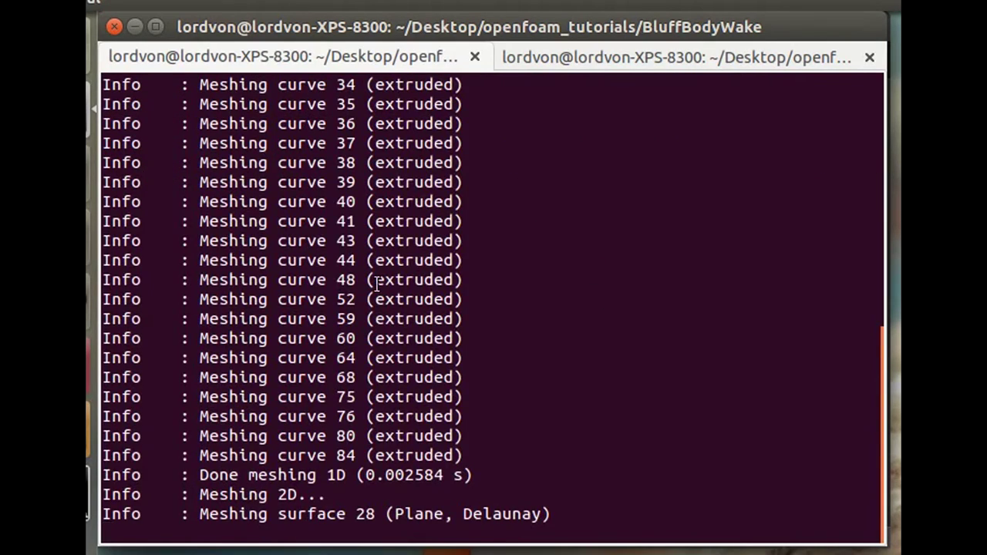
# - Convert test.msh into OpenFOAM patches with the gmshToFoam command from README line 22
pyautogui.hotkey('alt', 'Tab')
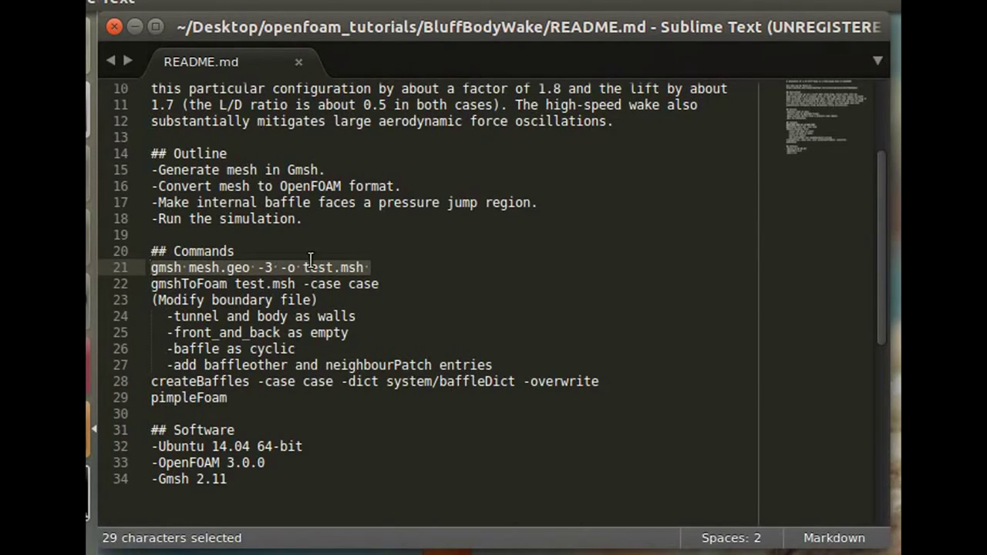
pyautogui.moveTo(384, 284); pyautogui.dragTo(123, 285)
pyautogui.hotkey('ctrl', 'c')
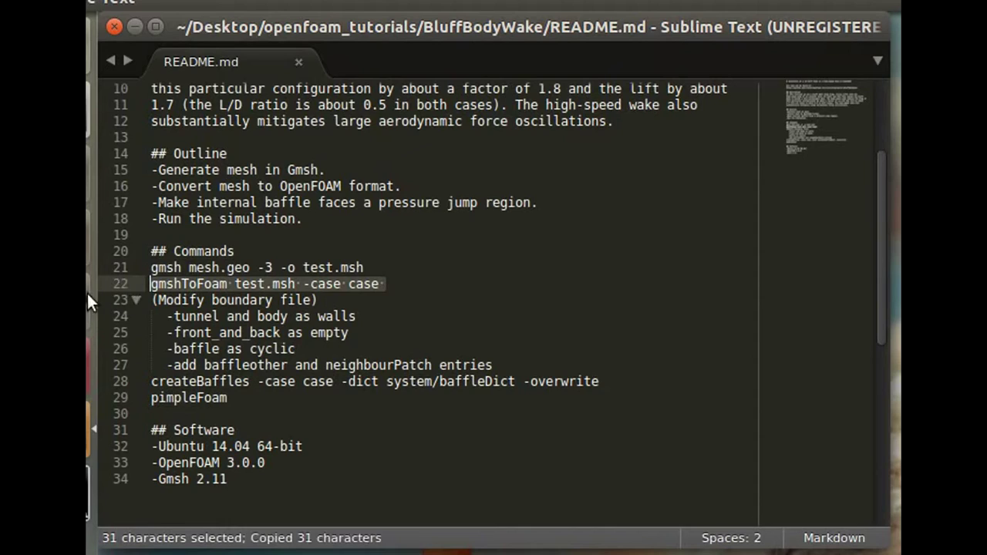
pyautogui.hotkey('alt', 'Tab')
pyautogui.hotkey('ctrl', 'shift', 'v')
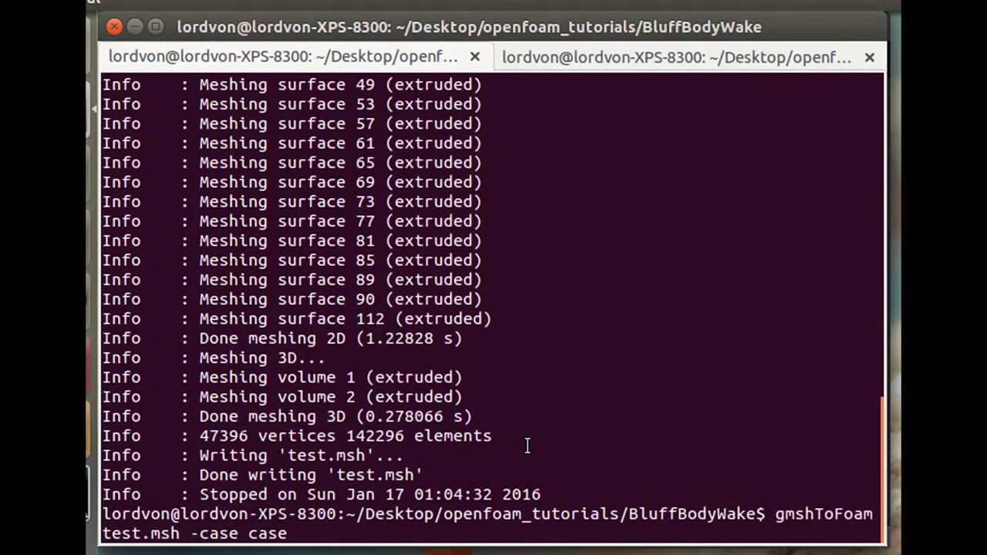
pyautogui.press('Return')
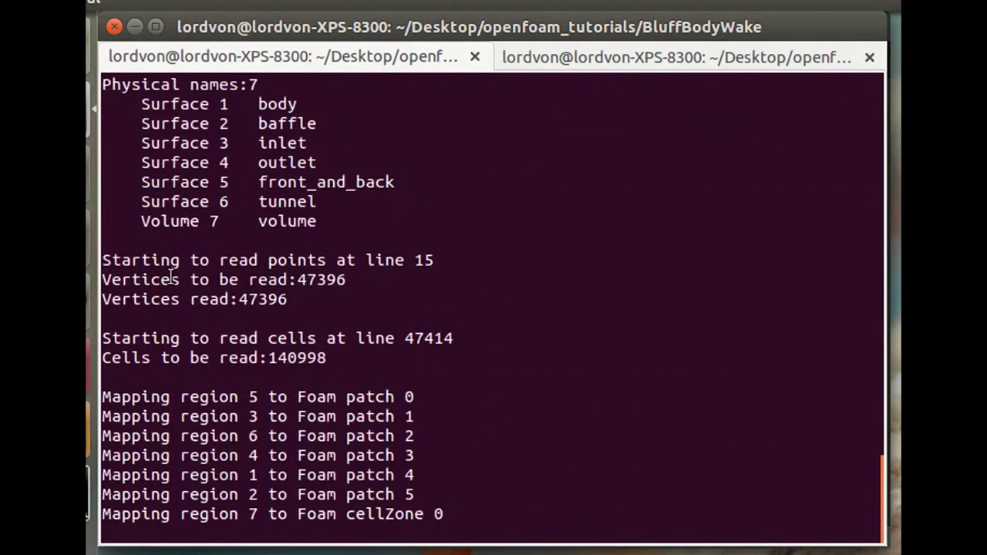
pyautogui.hotkey('alt', 'Tab')
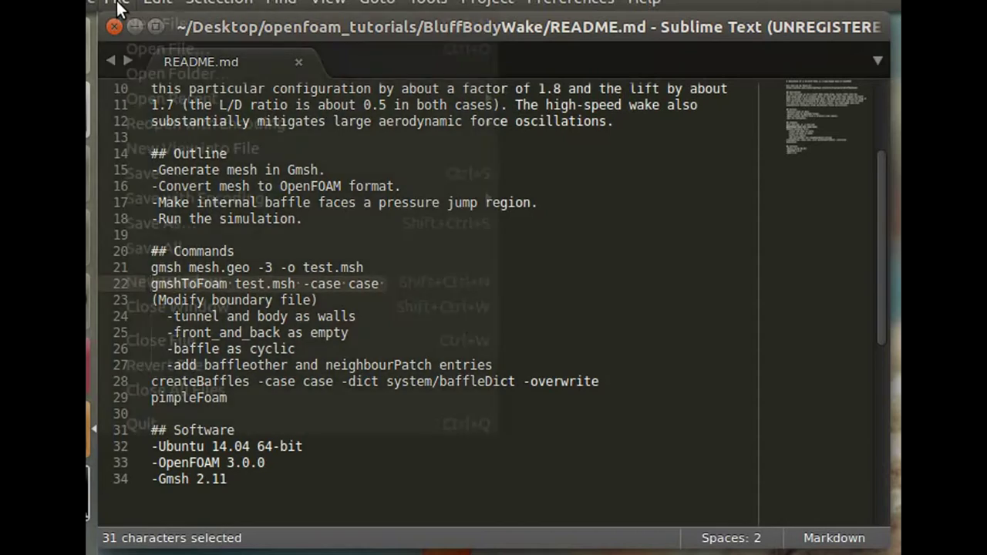
# - Open the case's constant/polyMesh/boundary file in Sublime Text
pyautogui.click(123, 6)
pyautogui.press('Escape')
pyautogui.hotkey('ctrl', 'o')
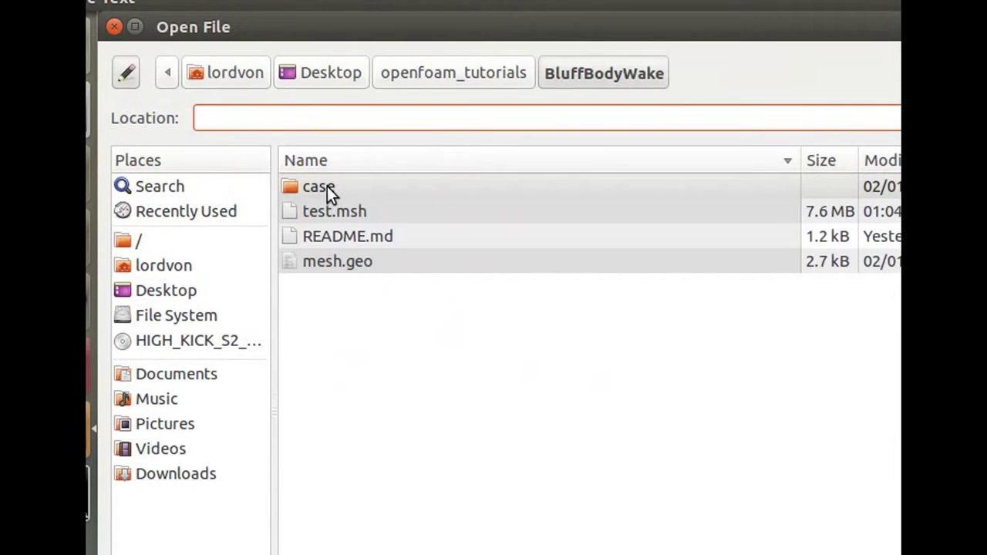
pyautogui.doubleClick(326, 187)
pyautogui.doubleClick(330, 211)
pyautogui.doubleClick(337, 188)
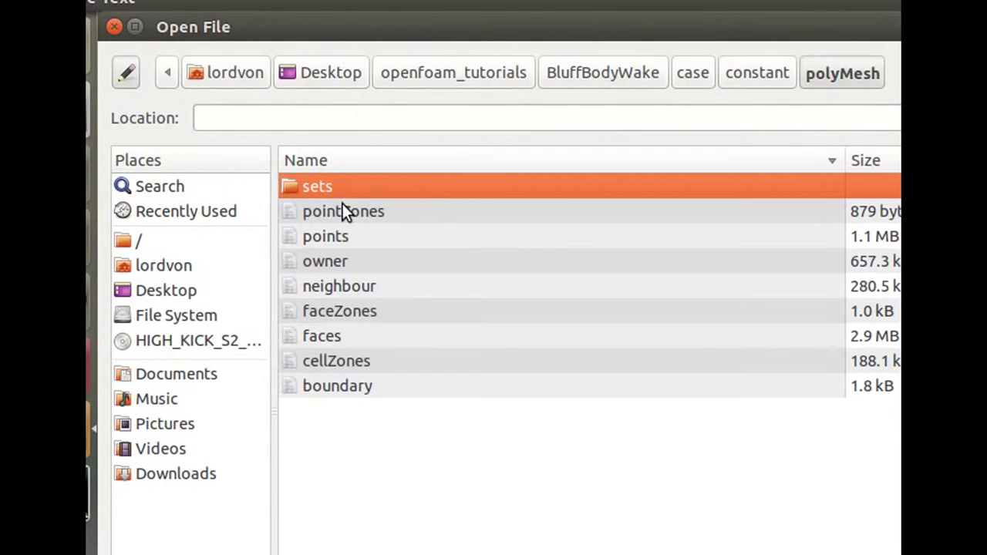
pyautogui.doubleClick(349, 381)
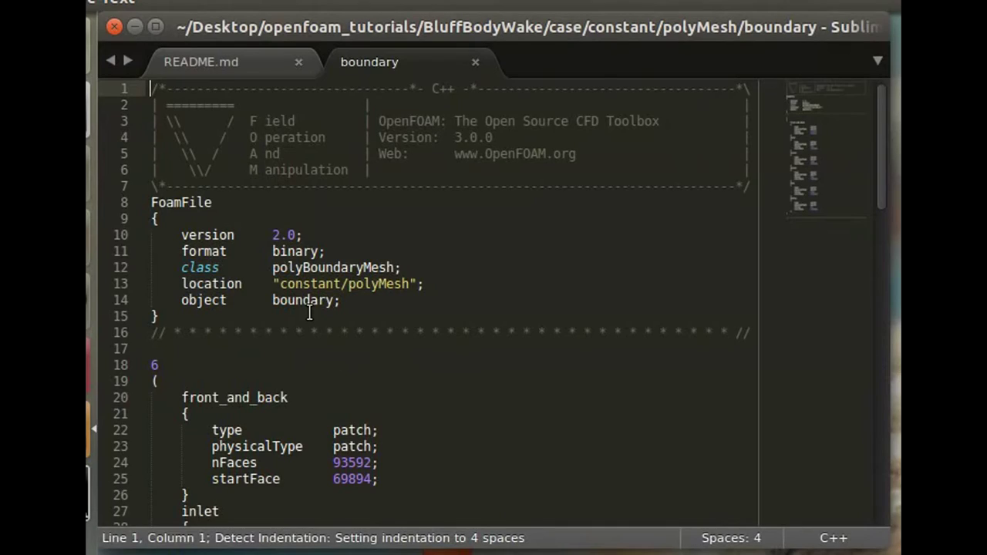
pyautogui.scroll(-6, 358, 419)
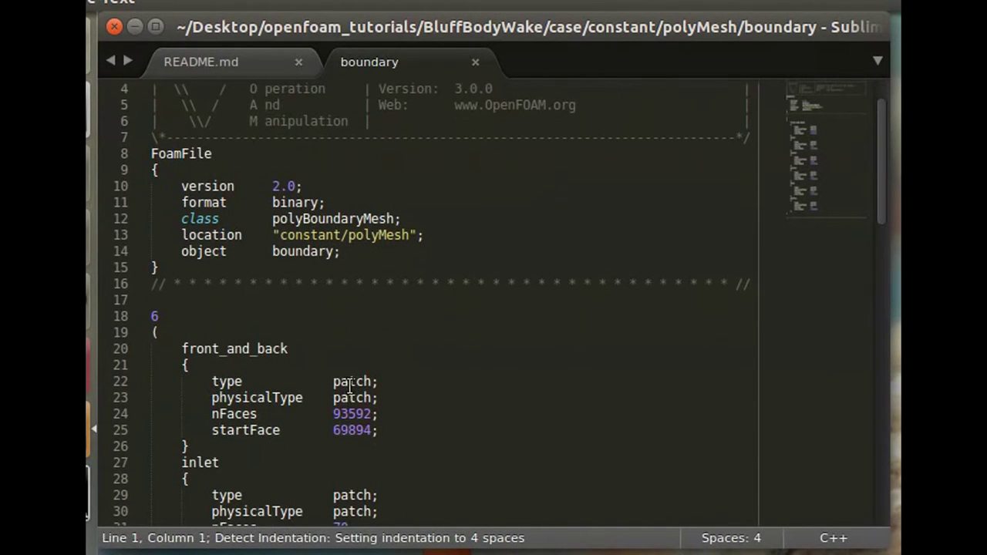
pyautogui.scroll(2, 361, 257)
# - Set front_and_back's type and physicalType to empty and save
pyautogui.click(360, 186)
pyautogui.doubleClick(359, 186)
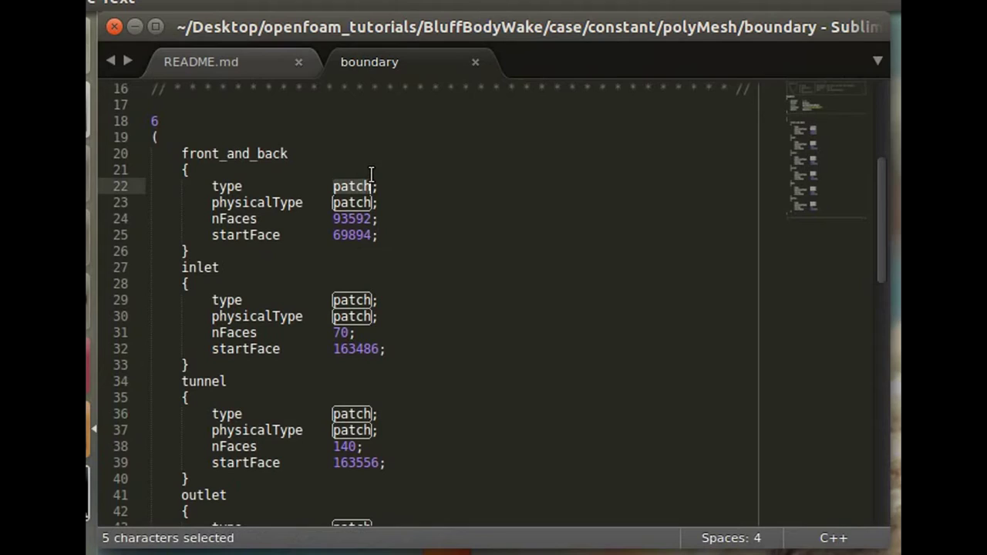
pyautogui.write('empty')
pyautogui.hotkey('ctrl', 's')
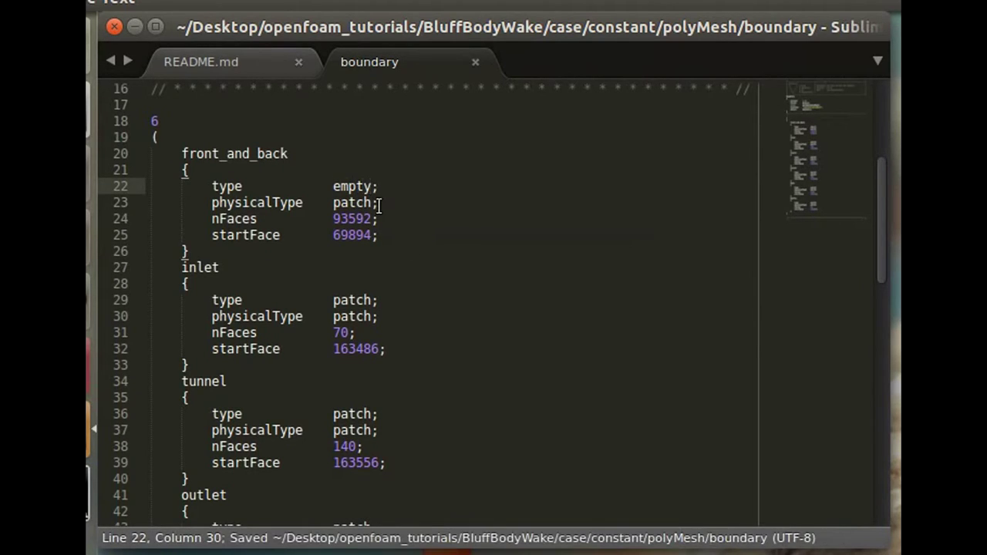
pyautogui.doubleClick(362, 186)
pyautogui.hotkey('ctrl', 'c')
pyautogui.click(363, 202)
pyautogui.doubleClick(362, 202)
pyautogui.hotkey('ctrl', 'v')
pyautogui.hotkey('ctrl', 's')
# - Set the tunnel patch's type and physicalType to wall
pyautogui.click(349, 299)
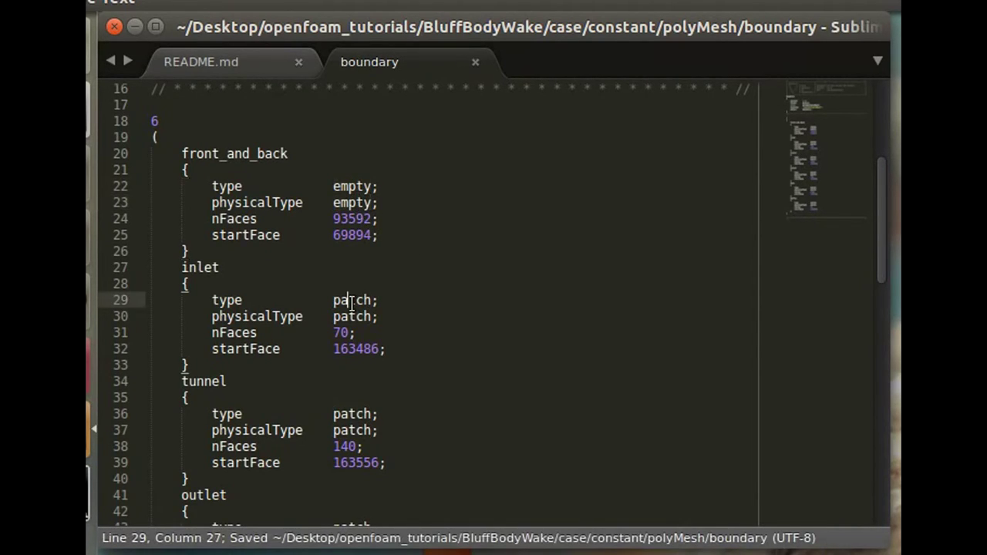
pyautogui.scroll(-3, 351, 285)
pyautogui.scroll(-1, 353, 276)
pyautogui.doubleClick(352, 219)
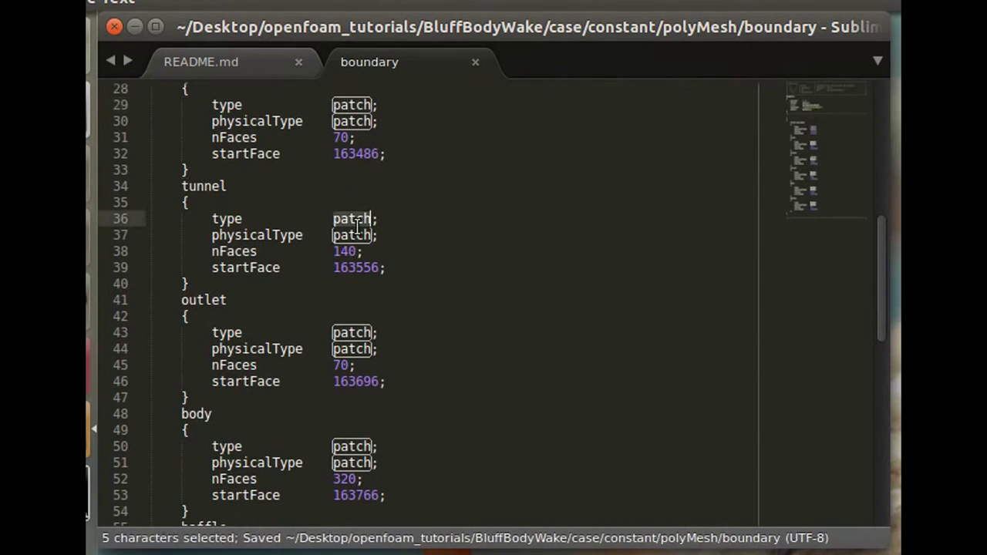
pyautogui.click(277, 75)
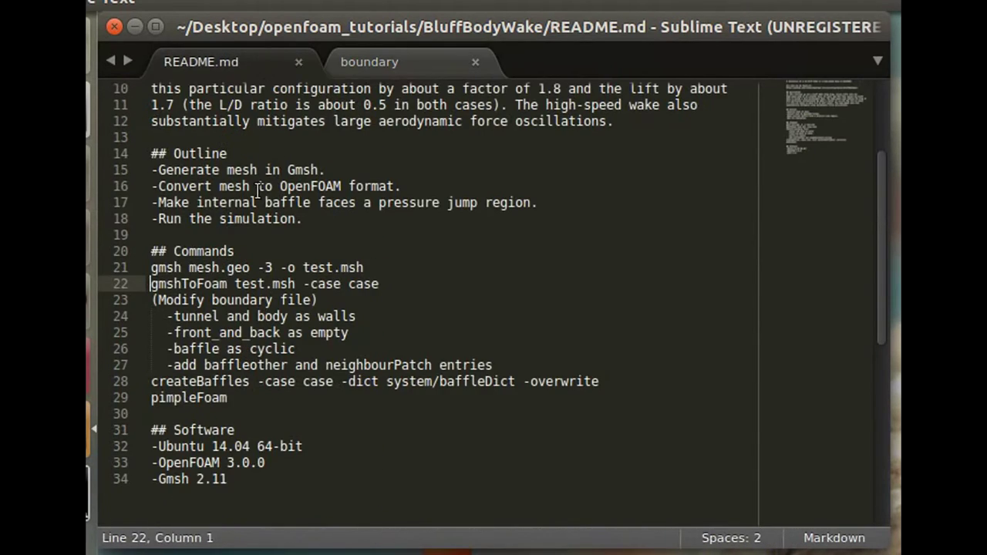
pyautogui.hotkey('ctrl', 'Tab')
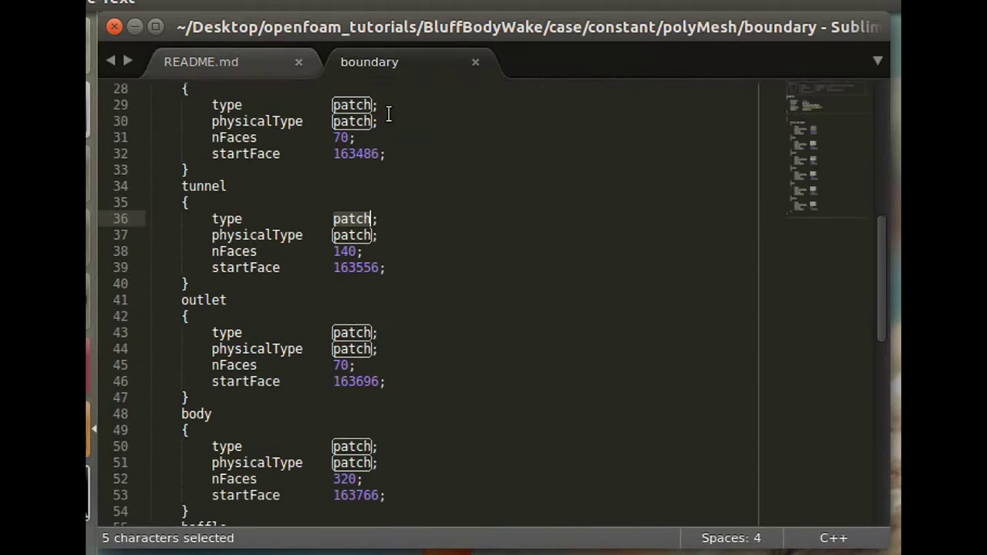
pyautogui.write('wall')
pyautogui.hotkey('ctrl', 's')
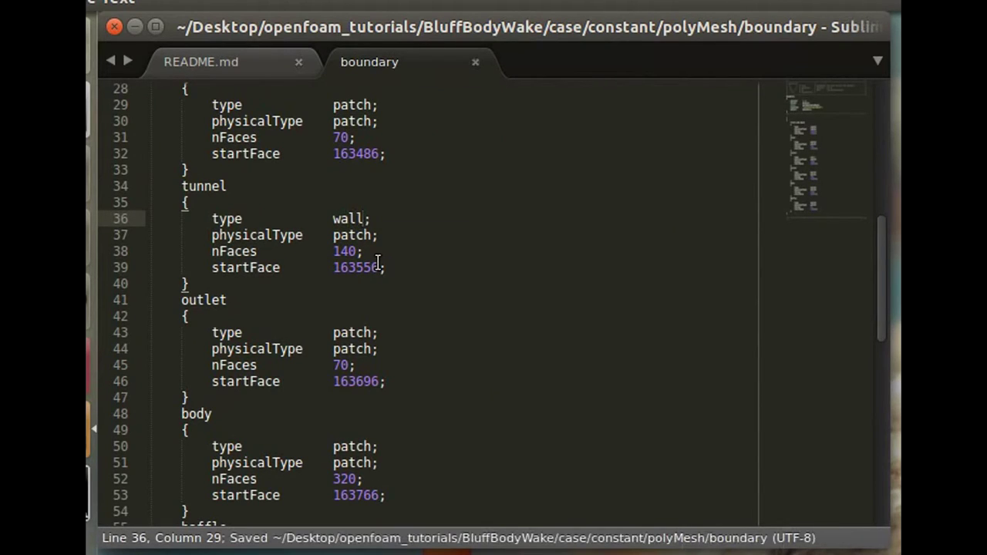
pyautogui.doubleClick(343, 219)
pyautogui.hotkey('ctrl', 'c')
pyautogui.doubleClick(350, 235)
pyautogui.hotkey('ctrl', 'v')
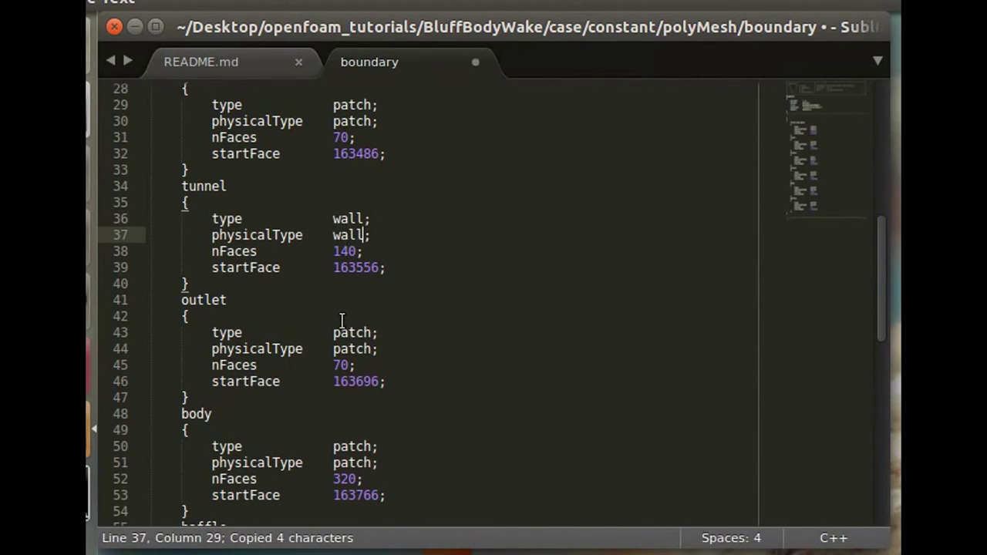
# - Set the body patch's type and physicalType to wall
pyautogui.scroll(-3, 343, 320)
pyautogui.doubleClick(345, 301)
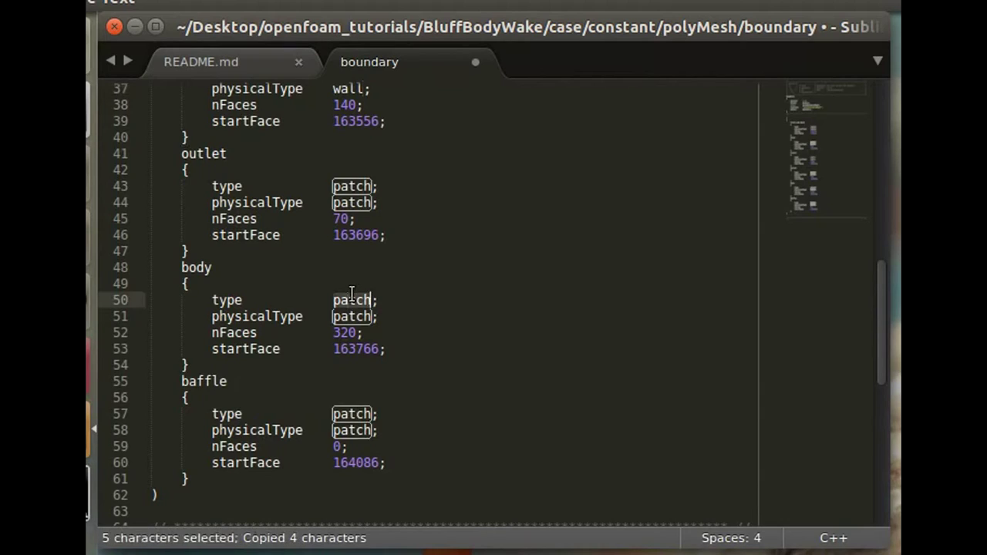
pyautogui.hotkey('ctrl', 'v')
pyautogui.click(347, 315)
pyautogui.doubleClick(348, 316)
pyautogui.hotkey('ctrl', 'v')
# - Set the baffle patch's type and physicalType to cyclic, save, and select the baffle block
pyautogui.doubleClick(359, 416)
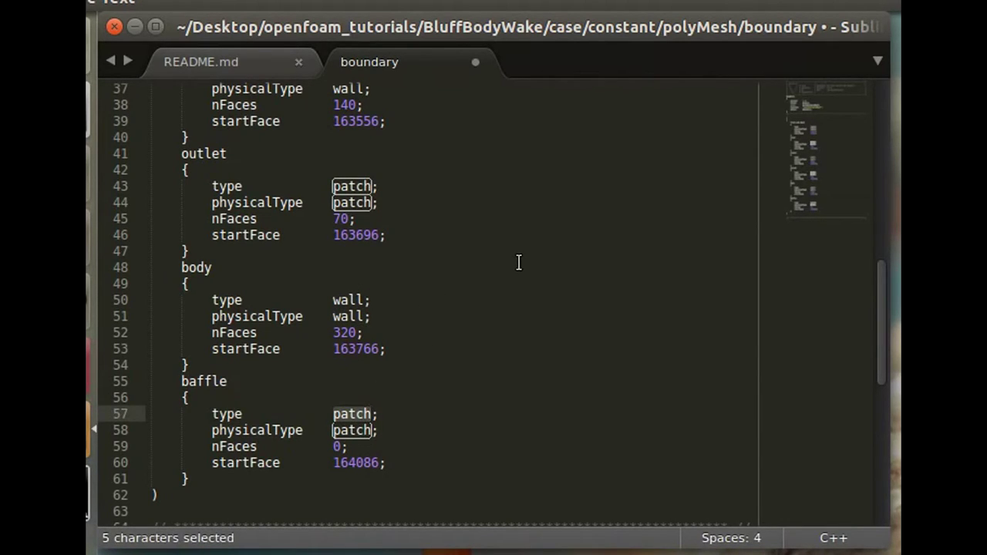
pyautogui.write('cyclic')
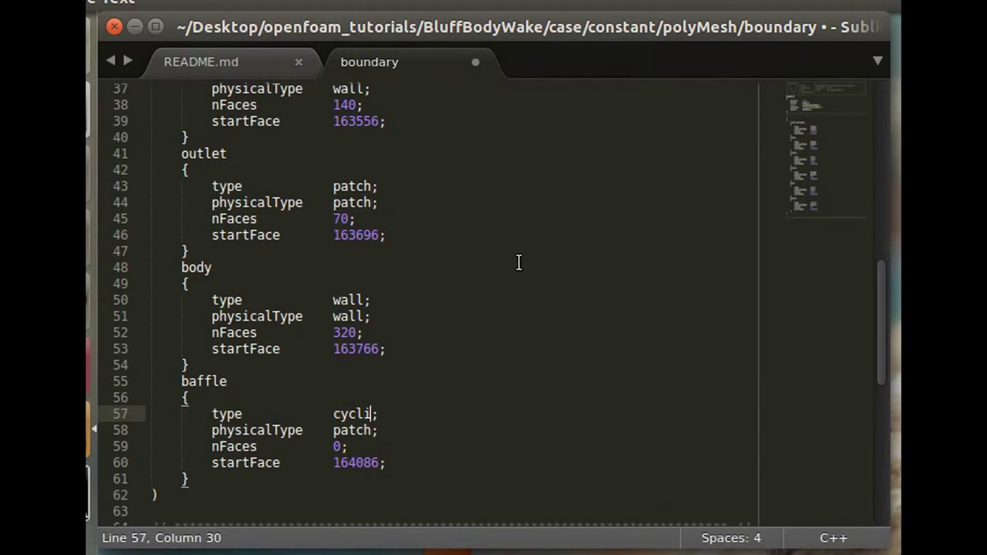
pyautogui.doubleClick(358, 414)
pyautogui.hotkey('ctrl', 'c')
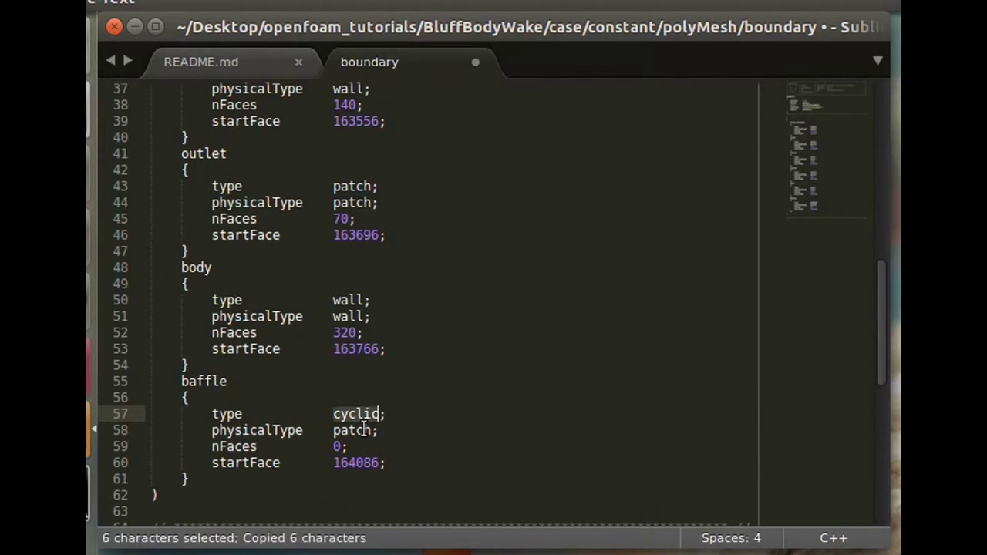
pyautogui.doubleClick(358, 430)
pyautogui.hotkey('ctrl', 'v')
pyautogui.hotkey('ctrl', 's')
pyautogui.scroll(-3, 377, 451)
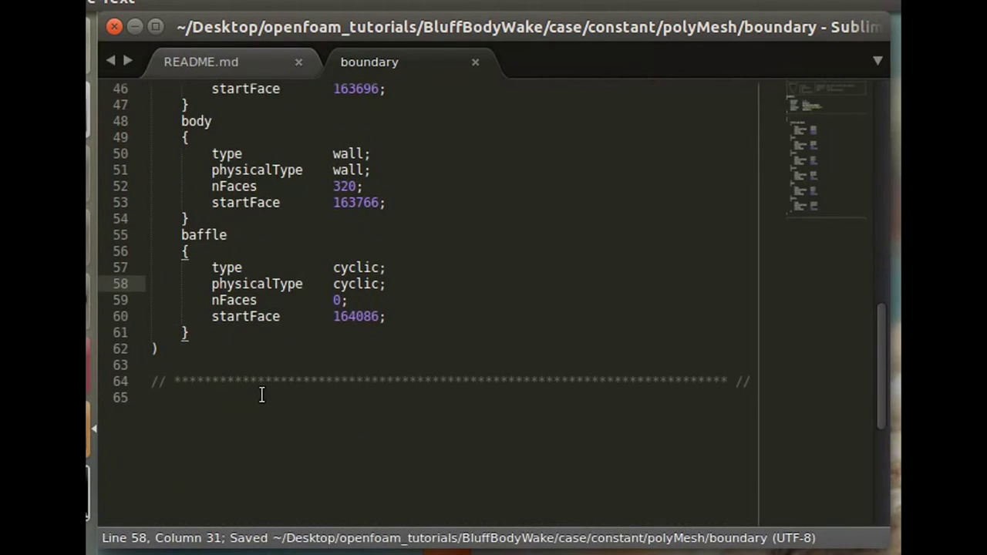
pyautogui.moveTo(211, 335); pyautogui.dragTo(199, 222)
# - Duplicate the baffle block below itself and rename the copy baffleother
pyautogui.hotkey('ctrl', 'c')
pyautogui.click(199, 332)
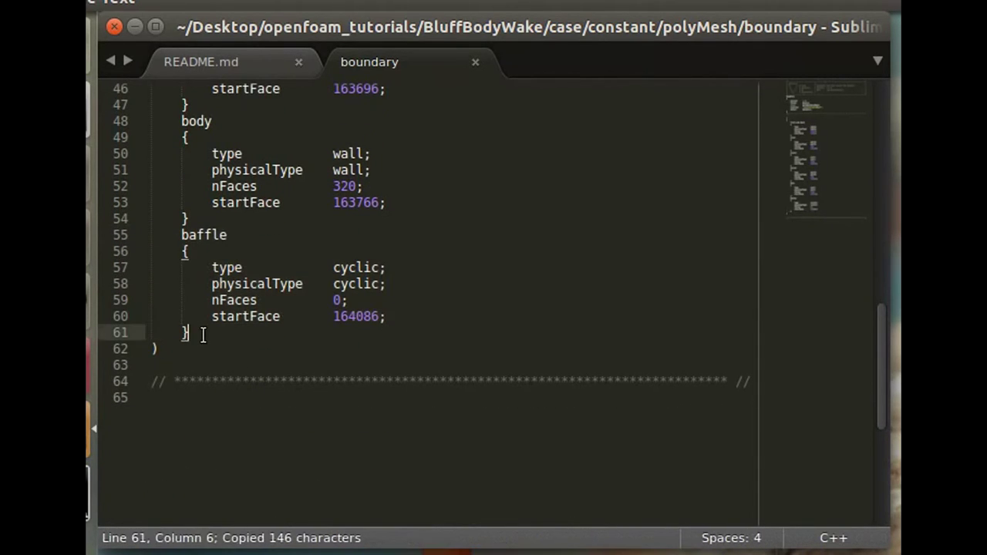
pyautogui.hotkey('ctrl', 'v')
pyautogui.click(238, 348)
pyautogui.write('other')
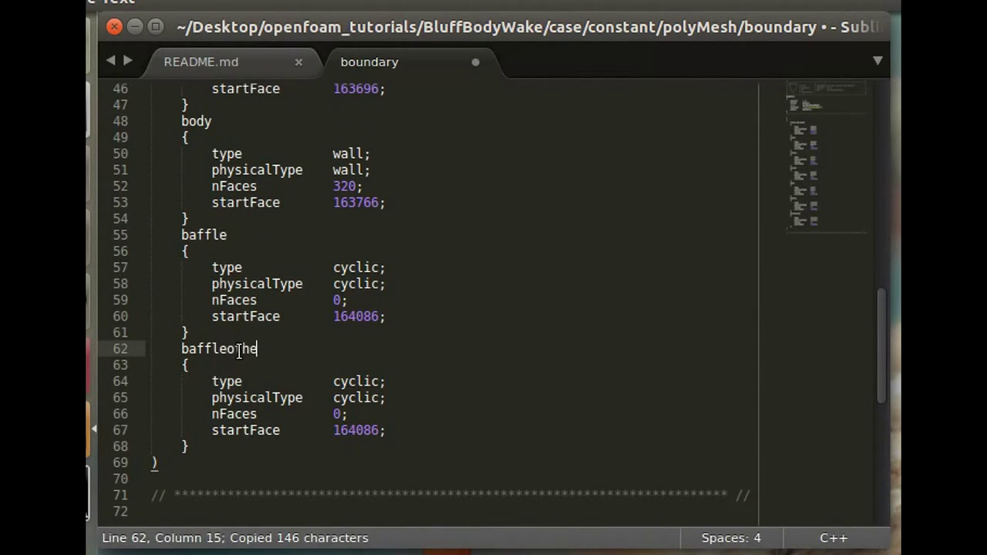
pyautogui.press('Down')
pyautogui.press('Down')
pyautogui.press('Down')
pyautogui.press('Right')
pyautogui.press('Right')
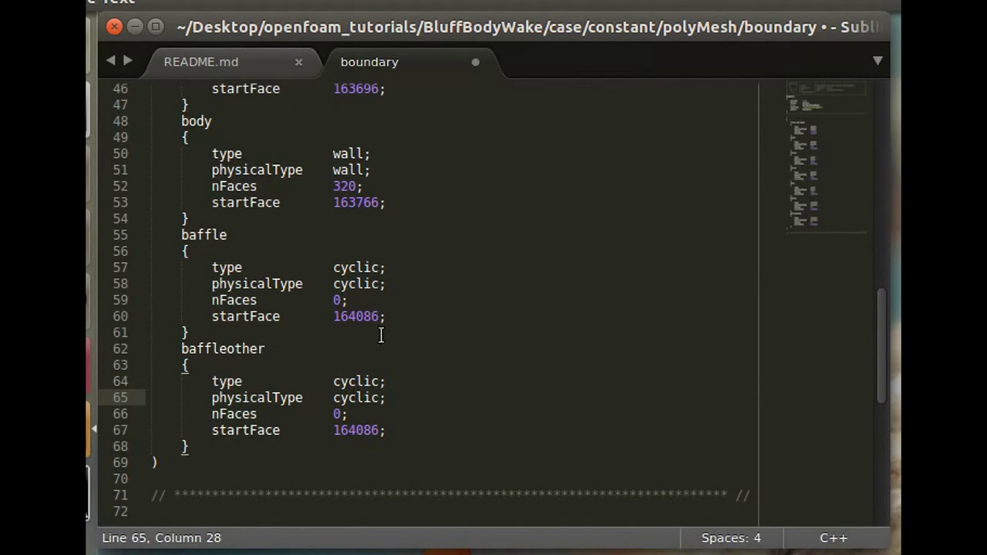
# - Add 'neighbourPatch baffleother;' to baffle and paste the same line into baffleother
pyautogui.click(394, 318)
pyautogui.press('Return')
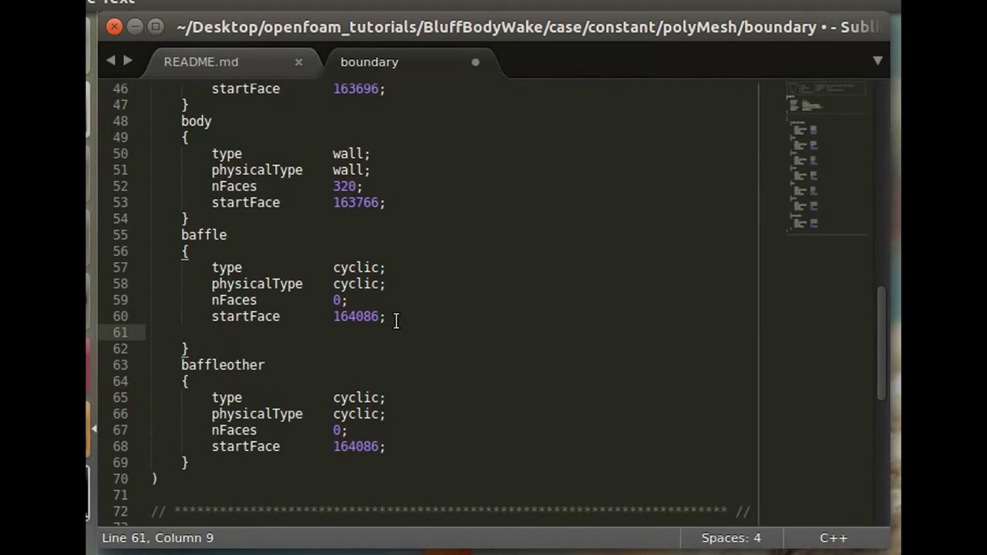
pyautogui.write('neighbou')
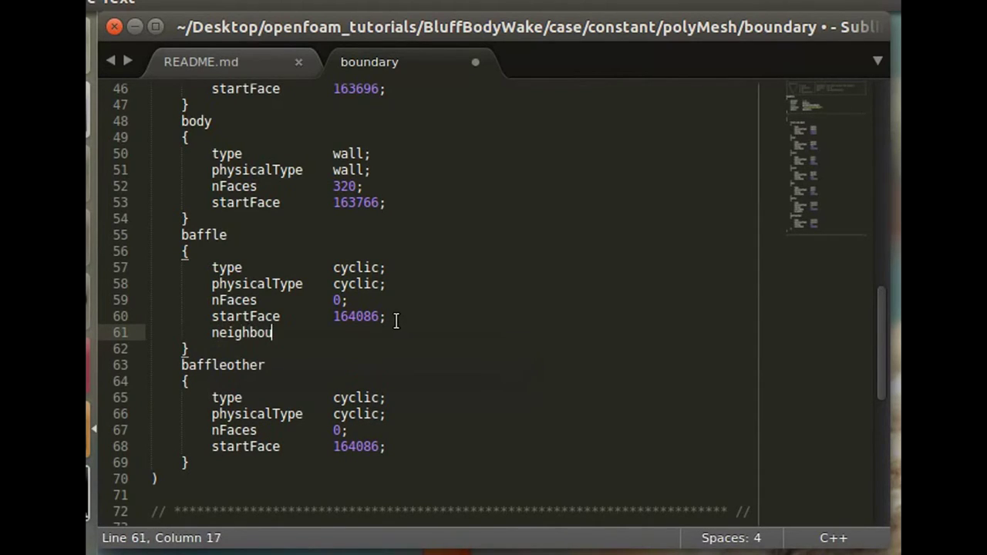
pyautogui.write('rPatch  baffle')
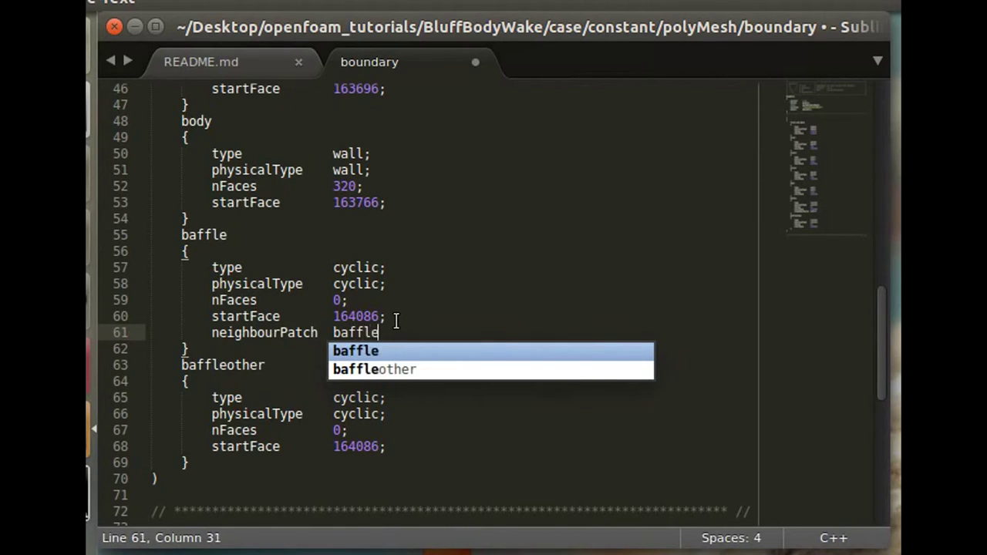
pyautogui.write('other;')
pyautogui.hotkey('ctrl', 's')
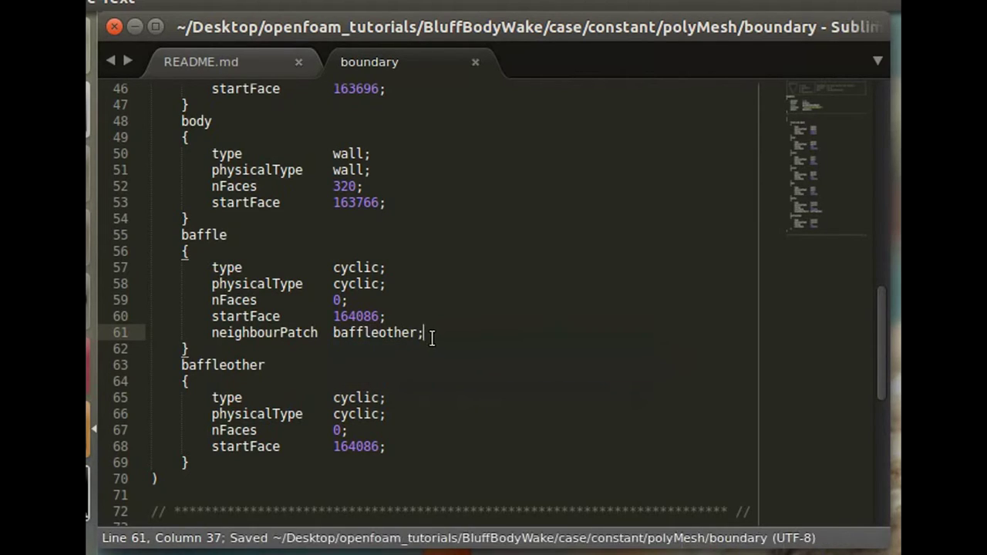
pyautogui.moveTo(430, 334); pyautogui.dragTo(444, 316)
pyautogui.hotkey('ctrl', 'c')
pyautogui.click(394, 447)
pyautogui.hotkey('ctrl', 'v')
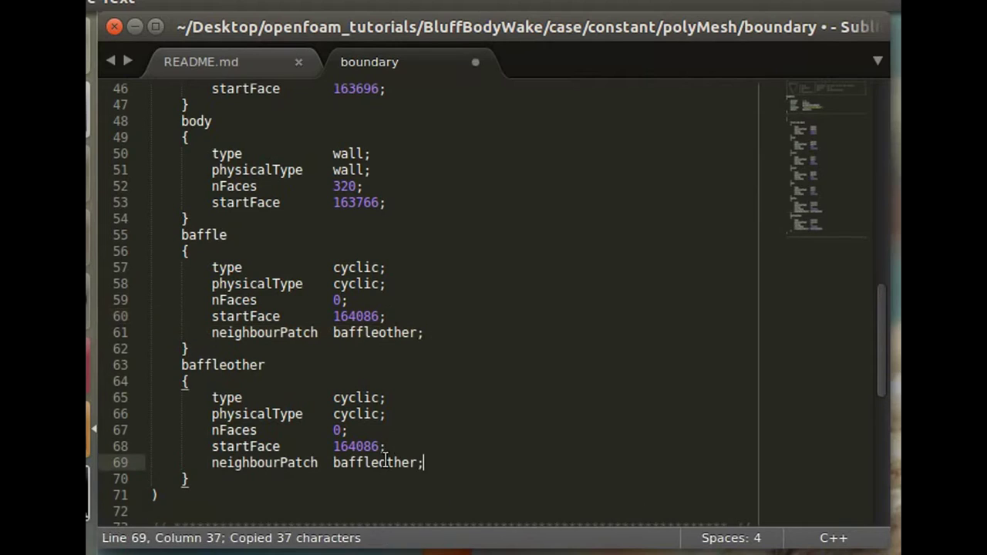
pyautogui.hotkey('ctrl', 's')
# - Change baffleother's neighbourPatch value to baffle and save
pyautogui.click(231, 364)
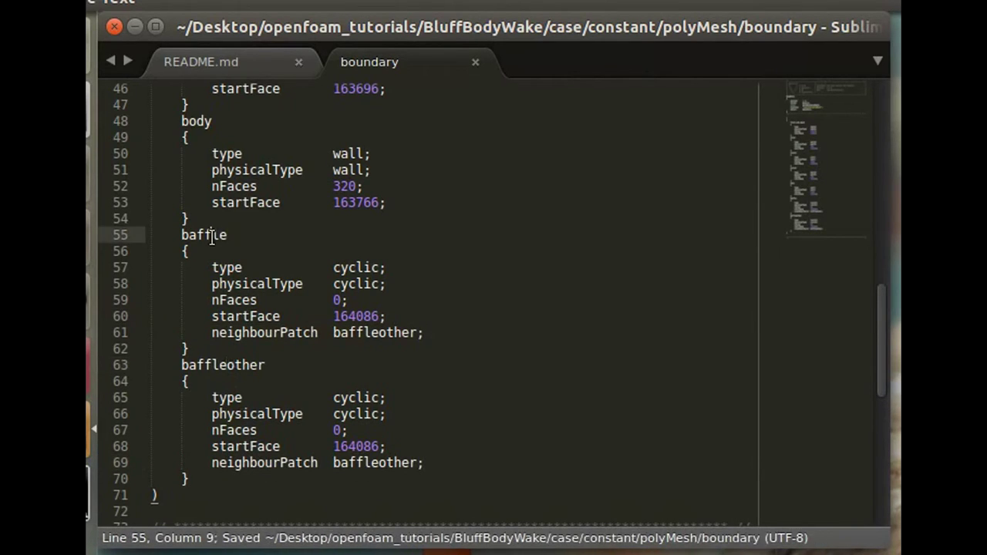
pyautogui.doubleClick(211, 234)
pyautogui.hotkey('ctrl', 'c')
pyautogui.doubleClick(341, 461)
pyautogui.hotkey('ctrl', 'v')
pyautogui.hotkey('ctrl', 's')
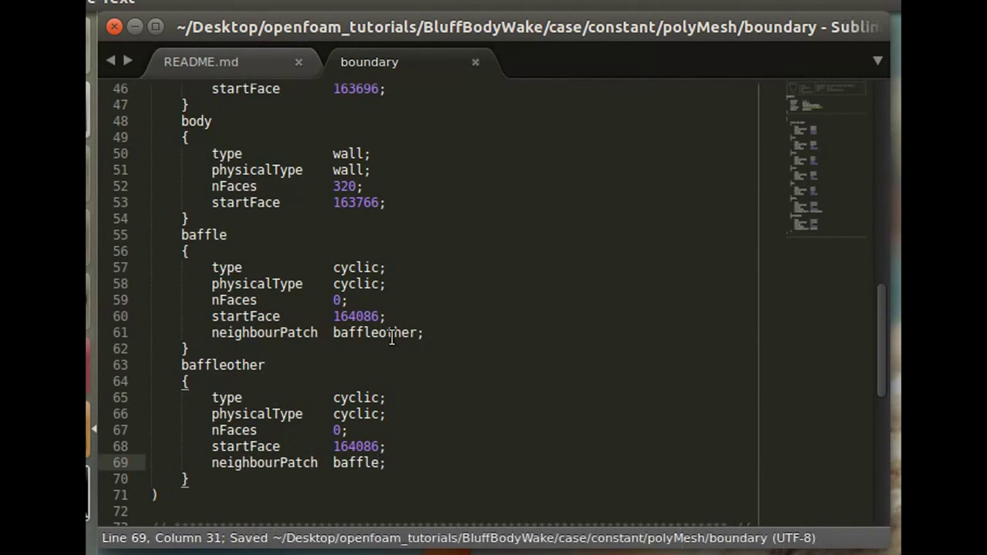
# - Raise the patch count from 6 to 7 and save the boundary file
pyautogui.scroll(6, 370, 416)
pyautogui.scroll(7, 343, 411)
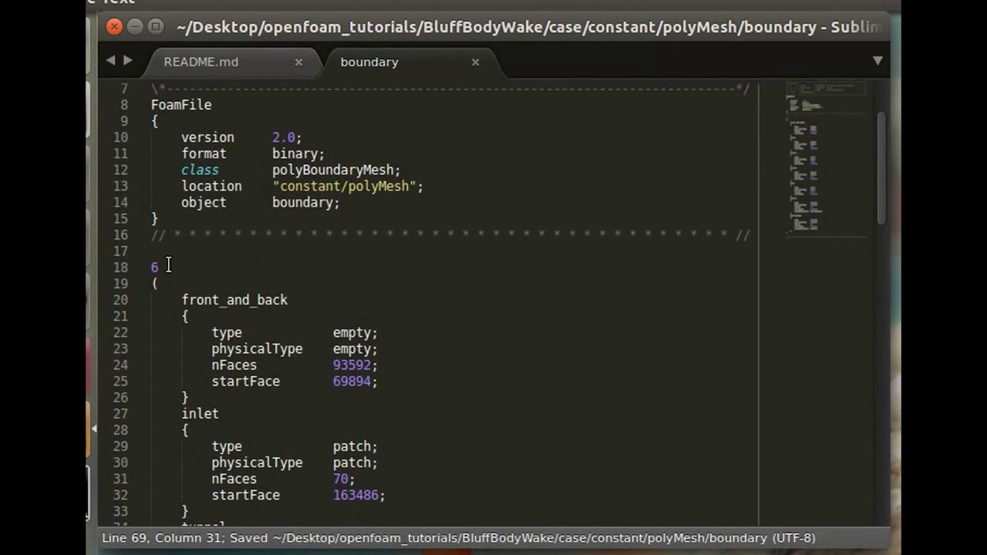
pyautogui.doubleClick(153, 267)
pyautogui.write('7')
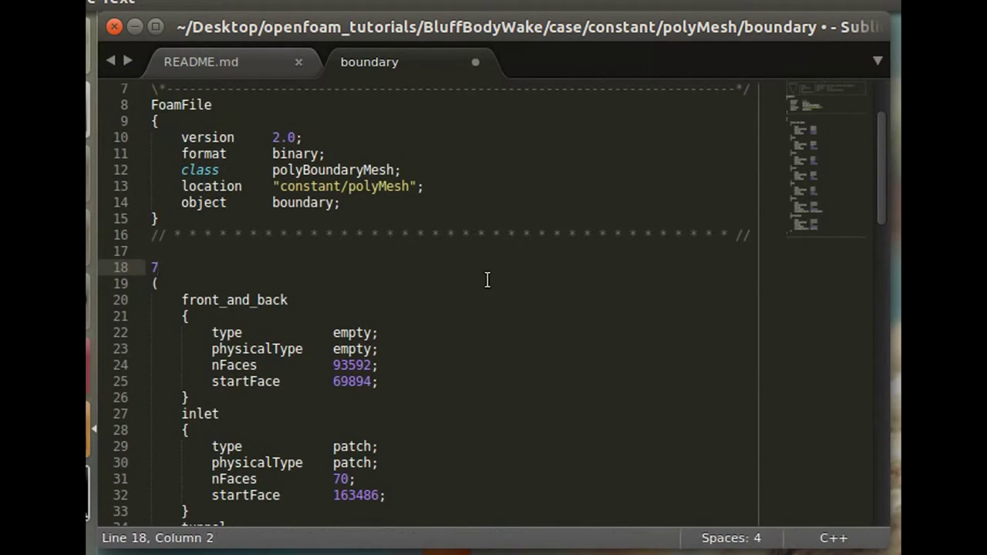
pyautogui.hotkey('ctrl', 's')
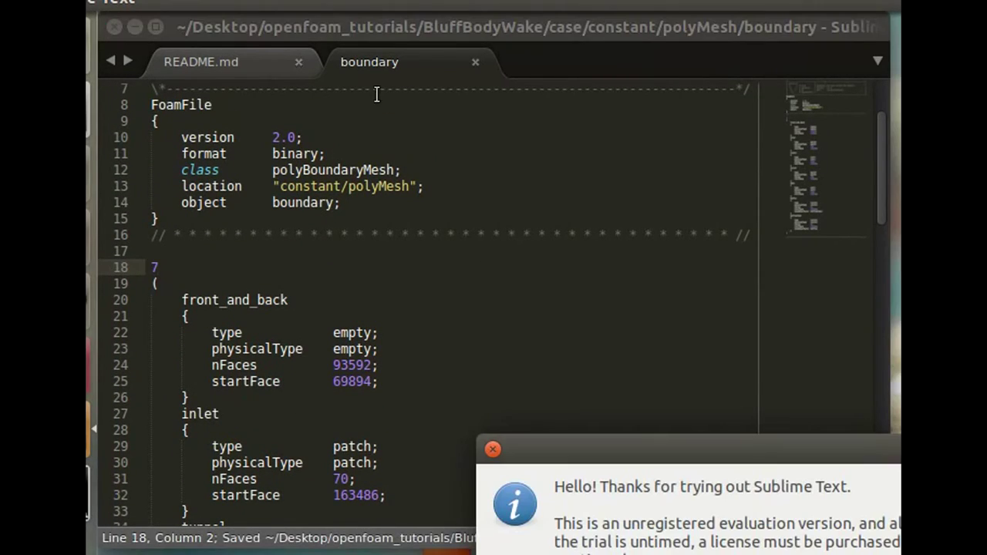
# - Dismiss the evaluation notice and copy the word pimpleFoam from the README
pyautogui.click(493, 449)
pyautogui.click(370, 219)
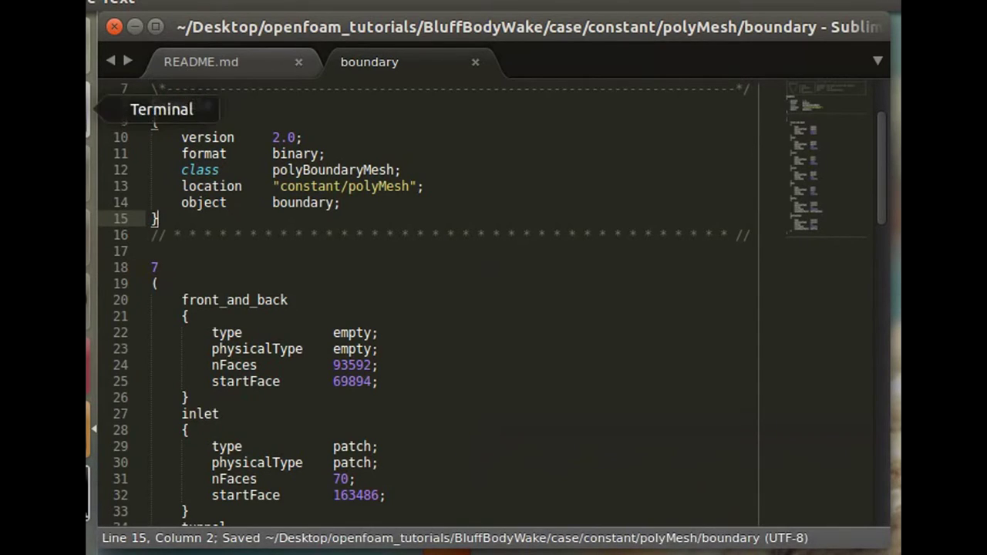
pyautogui.click(233, 63)
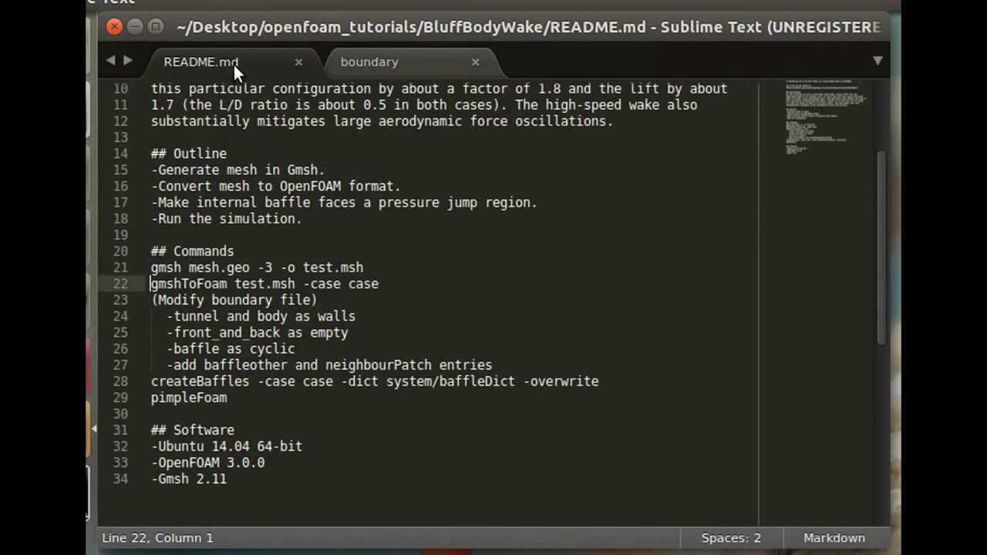
pyautogui.doubleClick(202, 394)
pyautogui.hotkey('ctrl', 'c')
# - Copy the README line 'createBaffles -case case -dict system/baffleDict -overwrite'
pyautogui.moveTo(607, 381); pyautogui.dragTo(146, 379)
pyautogui.hotkey('ctrl', 'c')
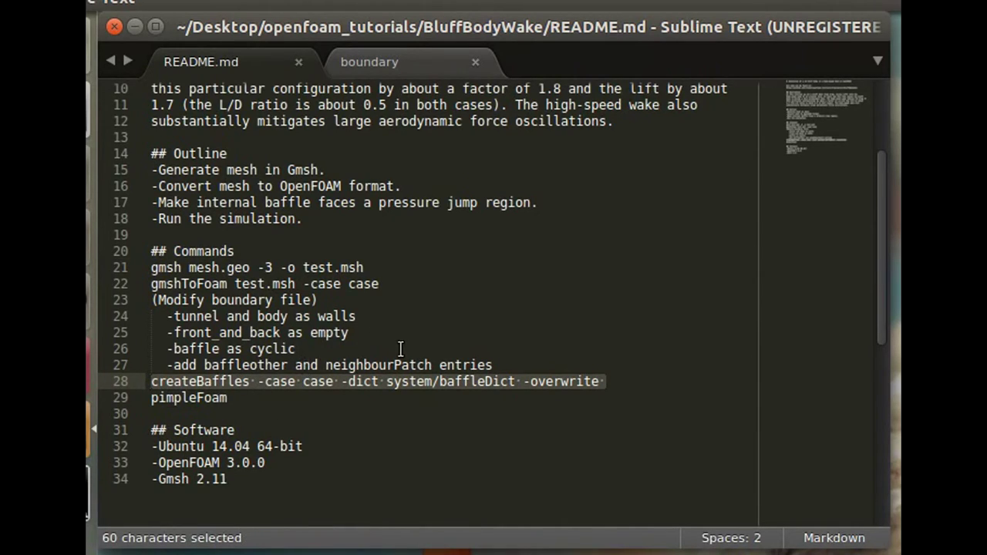
pyautogui.hotkey('ctrl', 'c')
# - Run the createBaffles command in the terminal to build the baffle pair
pyautogui.hotkey('alt', 'Tab')
pyautogui.hotkey('ctrl', 'shift', 'v')
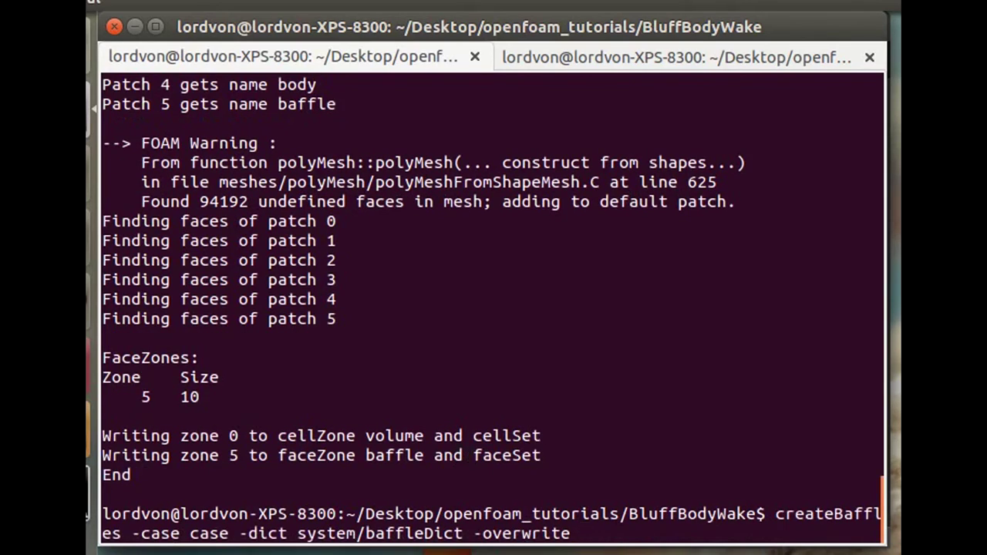
pyautogui.press('Return')
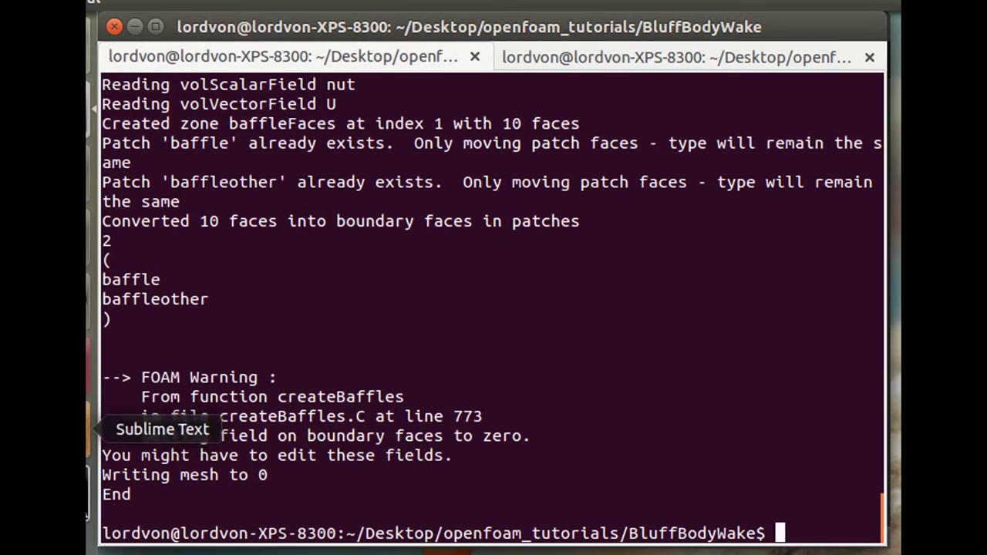
# - Move into the case folder with cd case and start the pimpleFoam solver
pyautogui.click(88, 364)
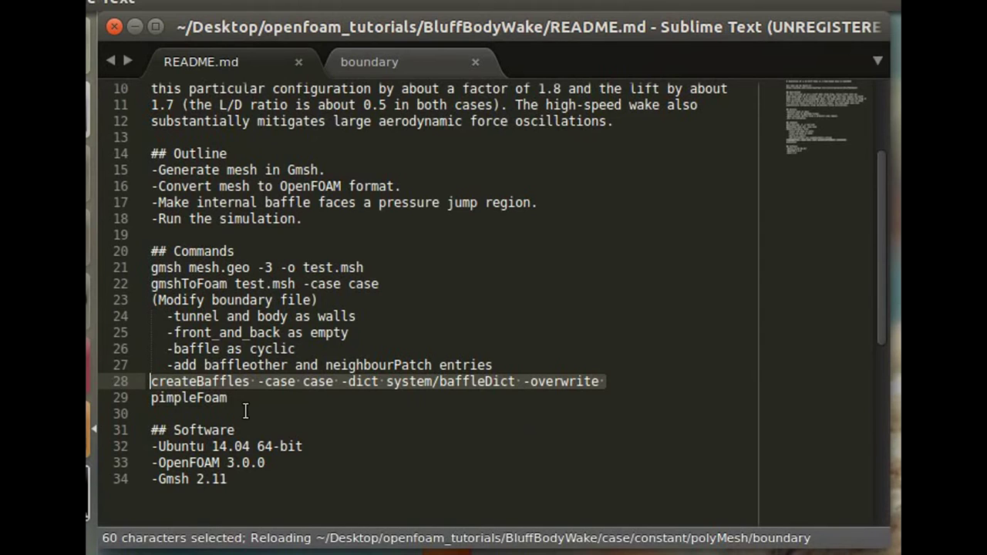
pyautogui.click(220, 397)
pyautogui.doubleClick(220, 397)
pyautogui.hotkey('ctrl', 'c')
pyautogui.hotkey('alt', 'Tab')
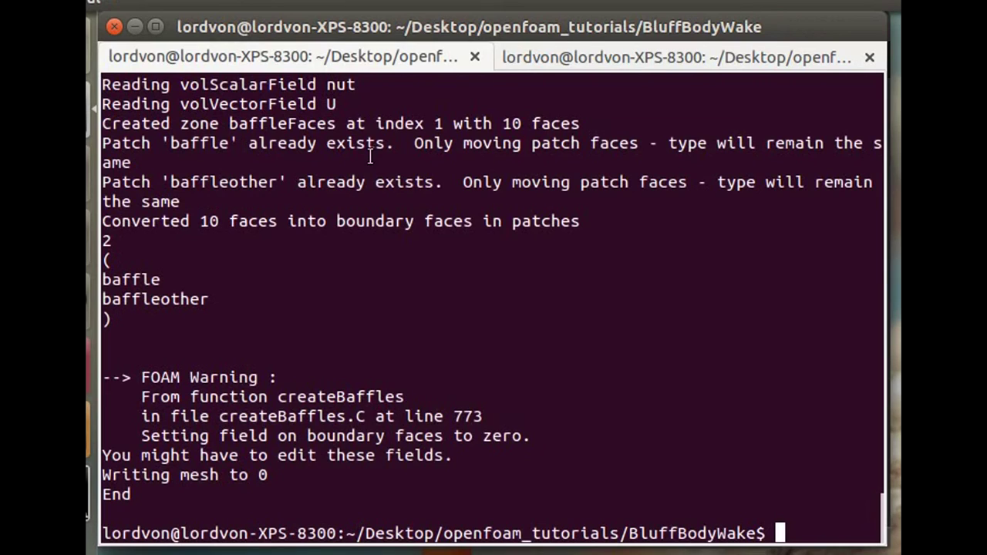
pyautogui.write('cd case')
pyautogui.press('Return')
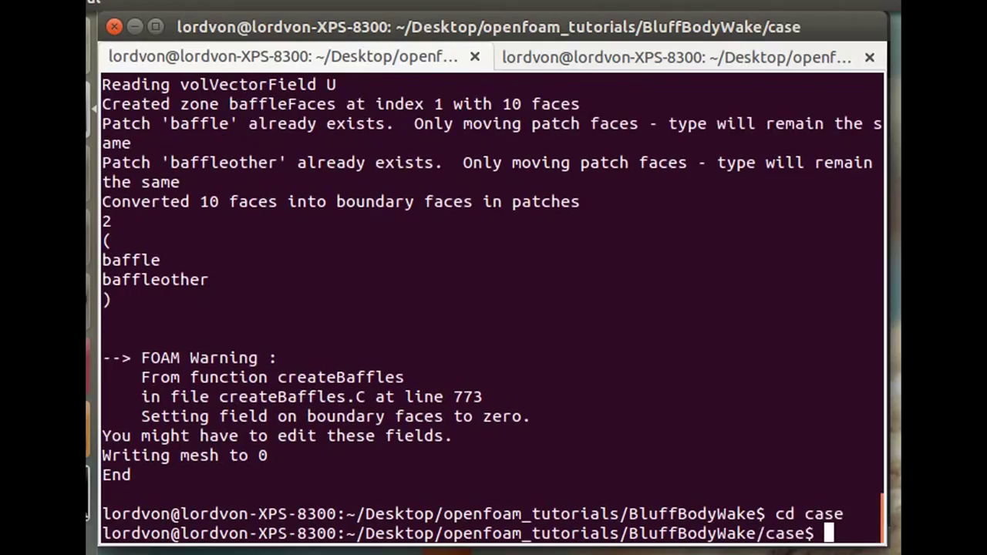
pyautogui.hotkey('ctrl', 'shift', 'v')
pyautogui.press('Return')
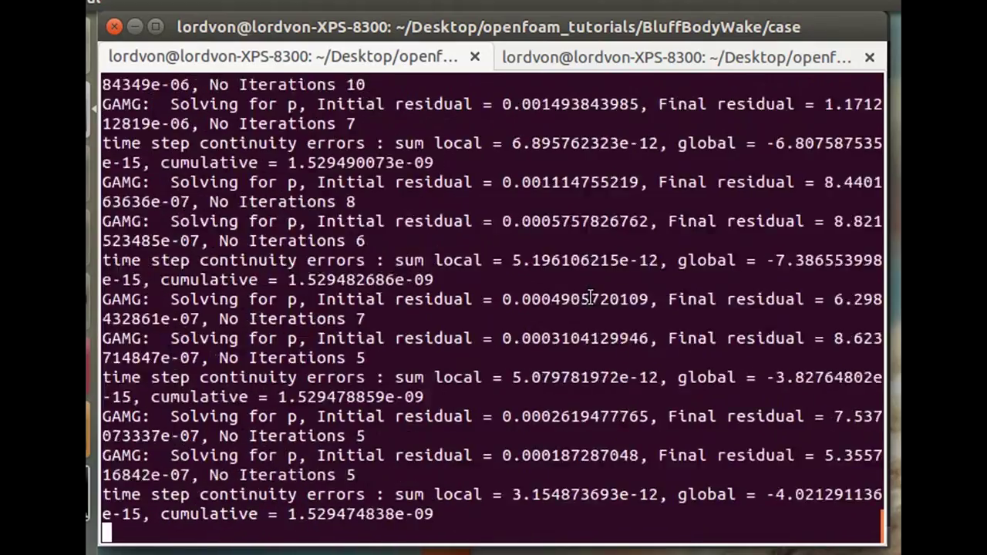
# - Stop the pimpleFoam run with Ctrl+C after several time steps
pyautogui.hotkey('ctrl', 'c')
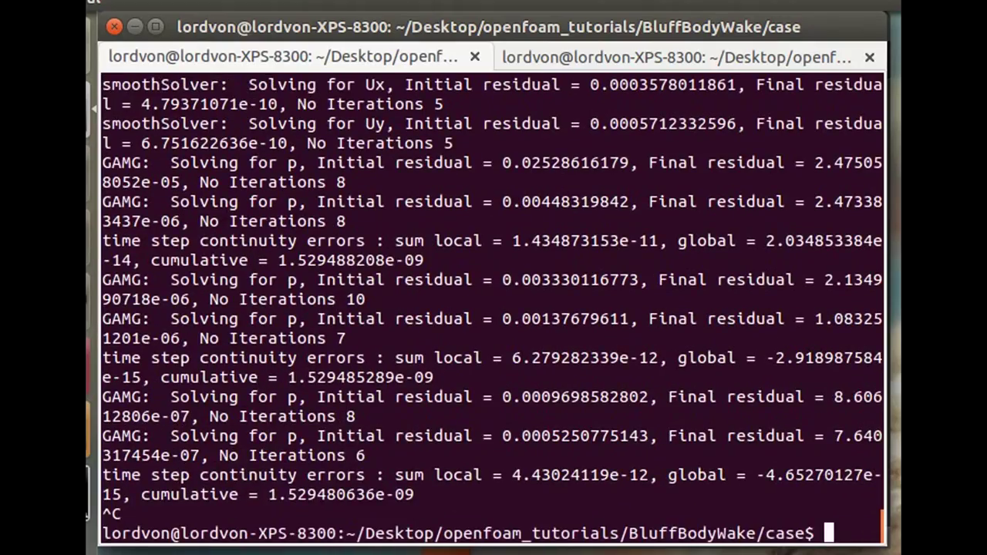